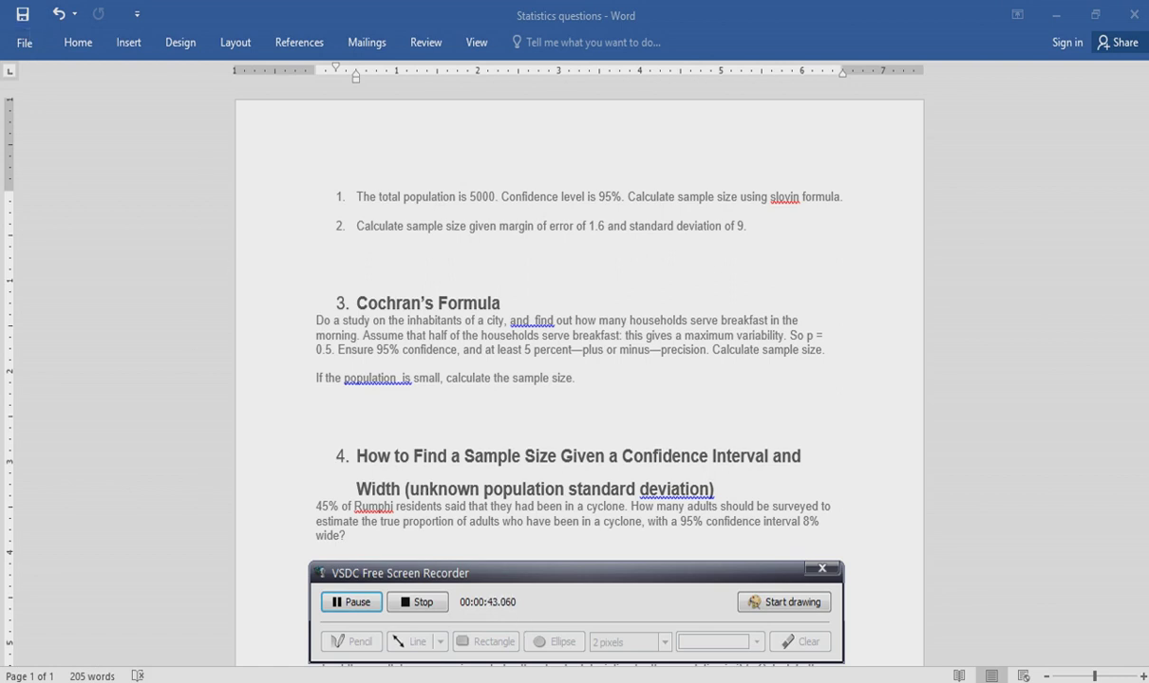
Switch to Access and open the Cochran small-and-large-populations form on a new blank record.
{"action": "left_click", "coordinate": [683, 682]}
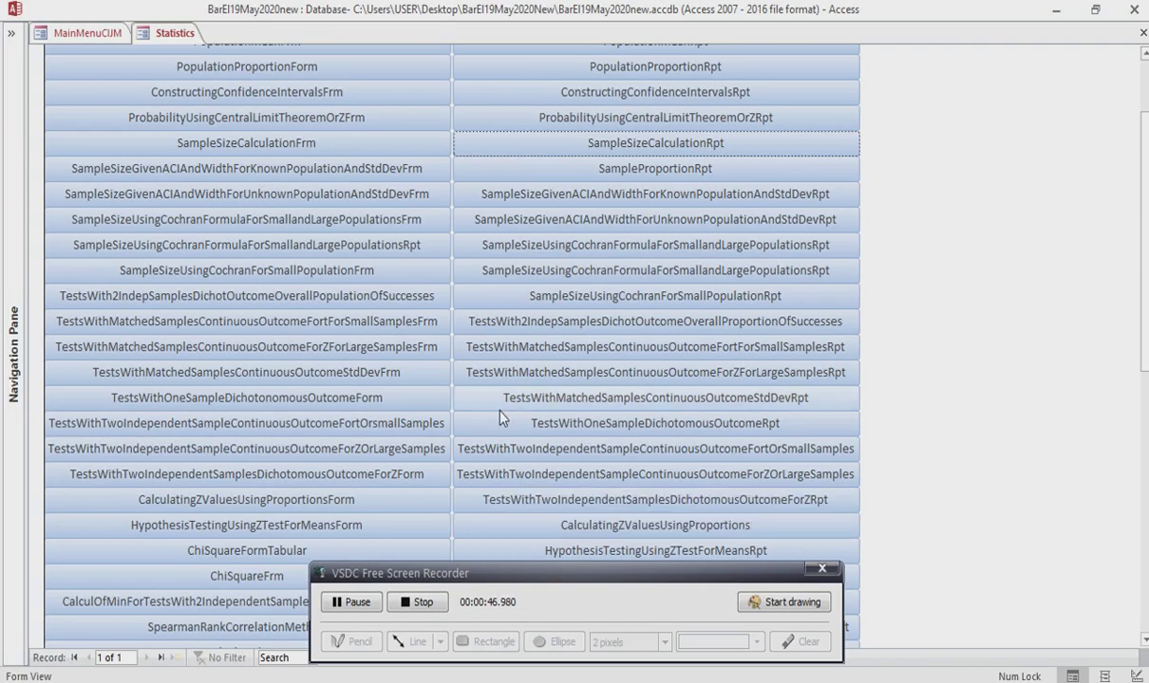
{"action": "left_click", "coordinate": [334, 226]}
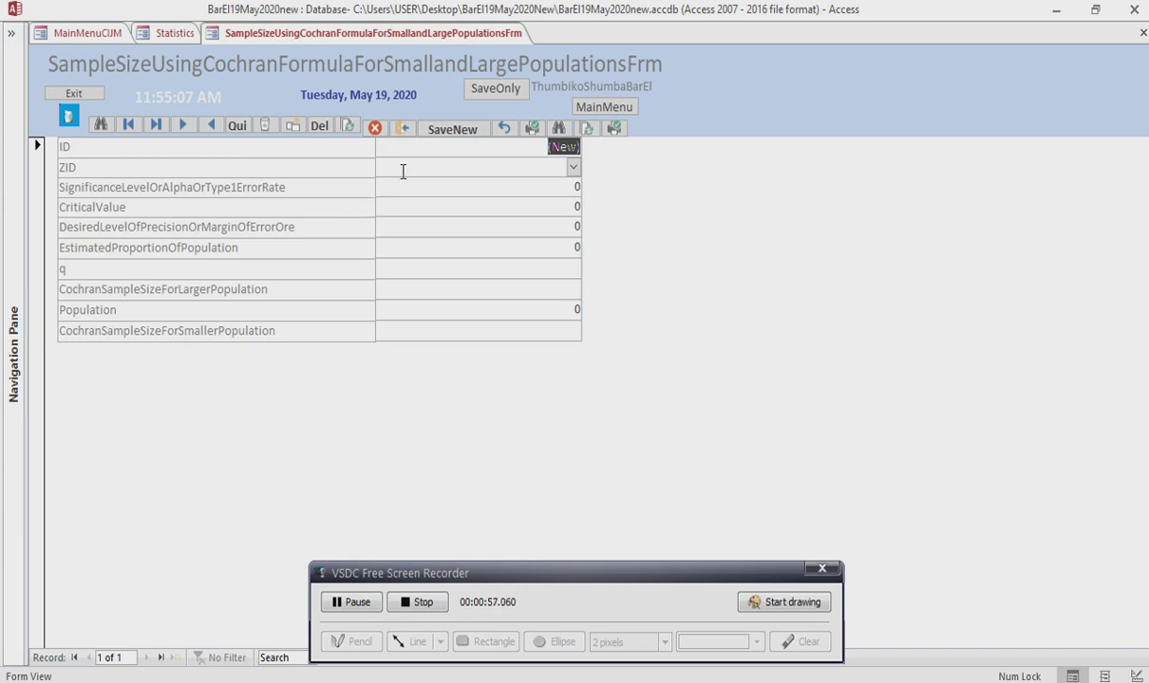
Choose ZID 17 (significance level 0.05, critical value 1.96) for the new Cochran record.
{"action": "left_click", "coordinate": [572, 168]}
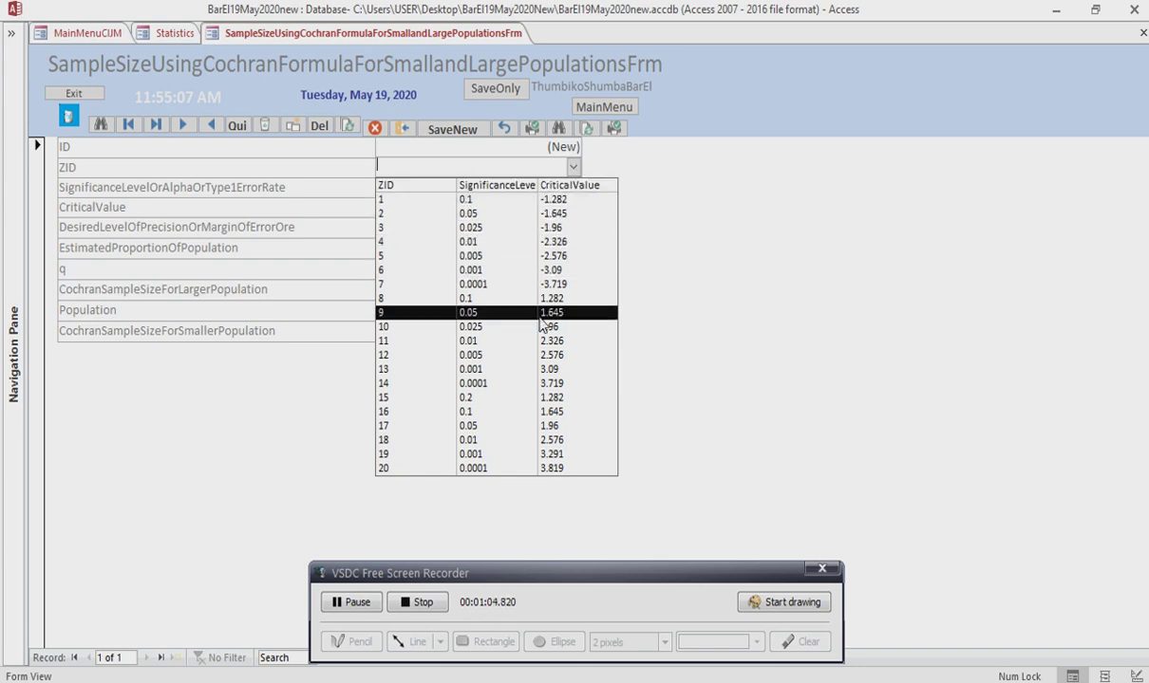
{"action": "left_click", "coordinate": [550, 426]}
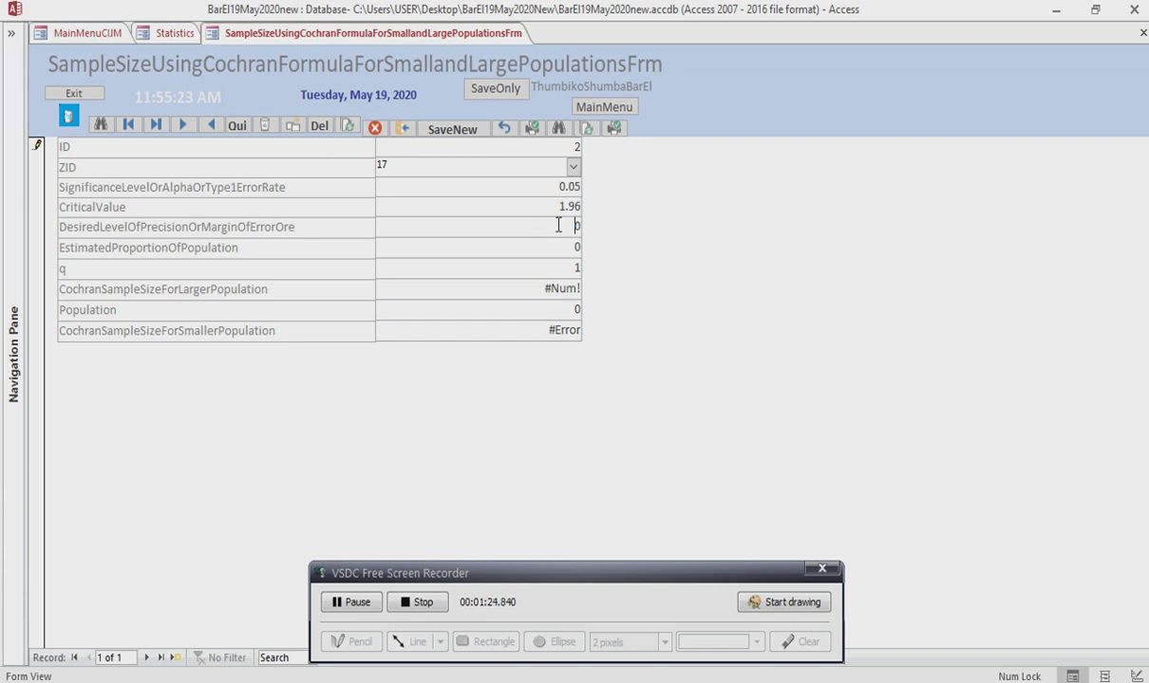
Enter margin of error 0.05 and proportion 0.6, giving q 0.4 and sample size 368.7936.
{"action": "type", "text": "0.050"}
{"action": "left_click", "coordinate": [570, 245]}
{"action": "left_click", "coordinate": [552, 232]}
{"action": "left_click", "coordinate": [558, 247]}
{"action": "type", "text": "0."}
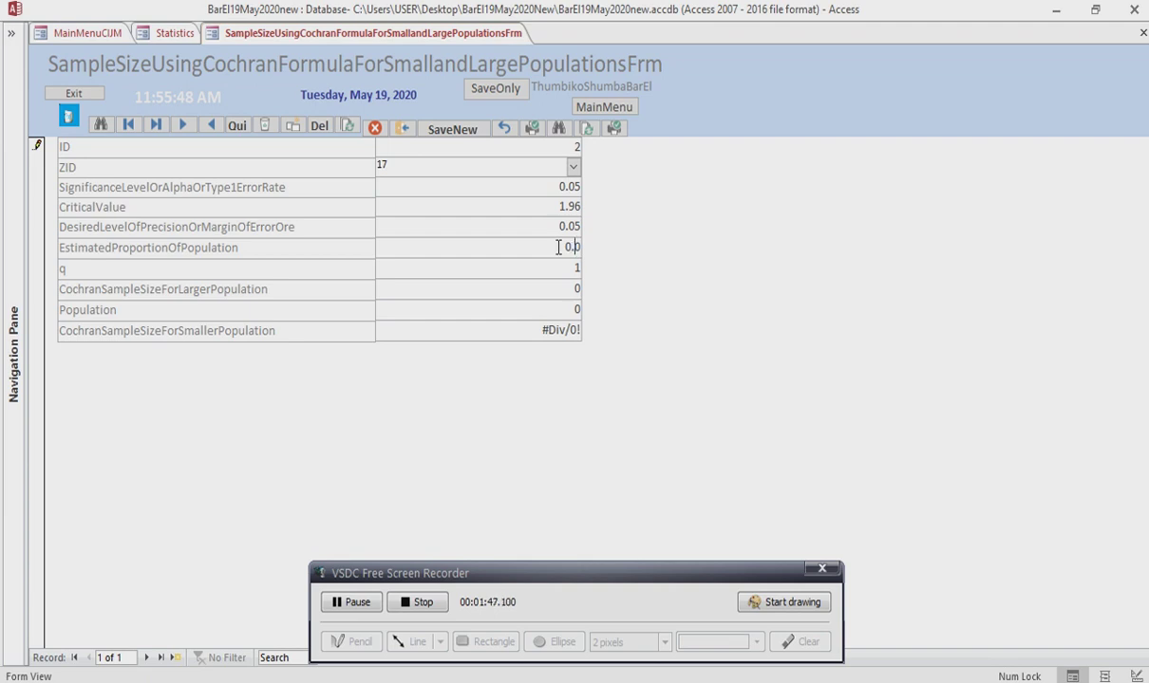
{"action": "type", "text": "6"}
{"action": "left_click", "coordinate": [535, 290]}
Enter population 1200 for a small-population sample size of 282.27715689106, then save the record.
{"action": "left_click", "coordinate": [528, 312]}
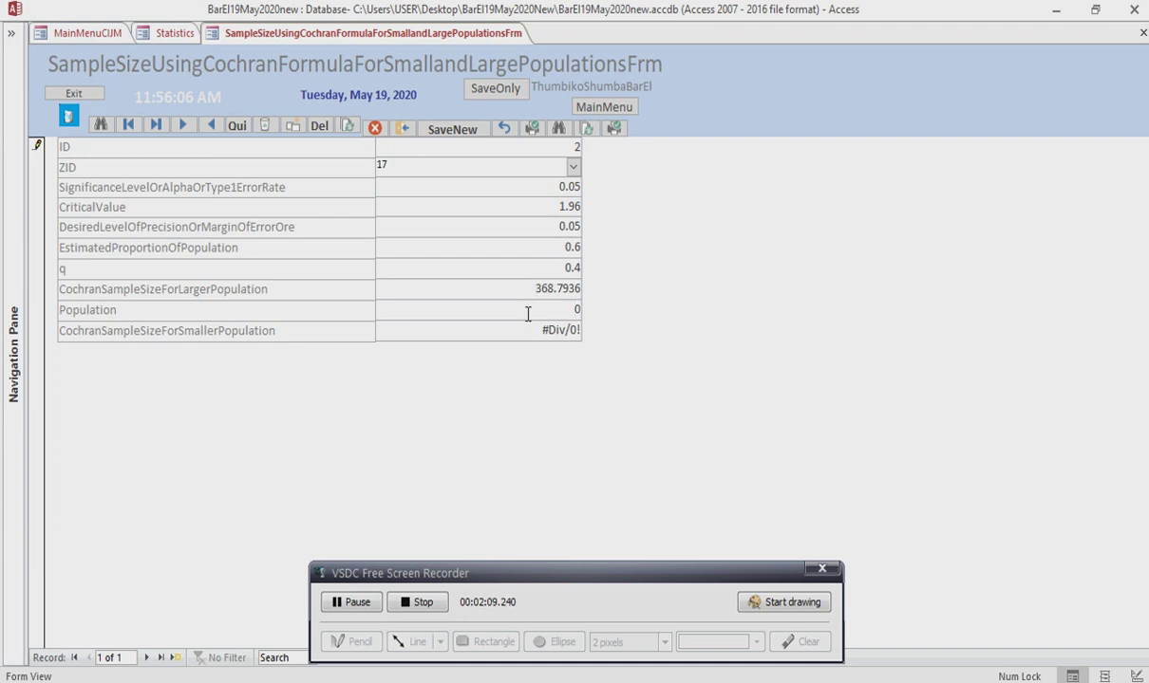
{"action": "type", "text": "1200"}
{"action": "left_click", "coordinate": [509, 328]}
{"action": "left_click", "coordinate": [508, 289]}
{"action": "left_click", "coordinate": [495, 95]}
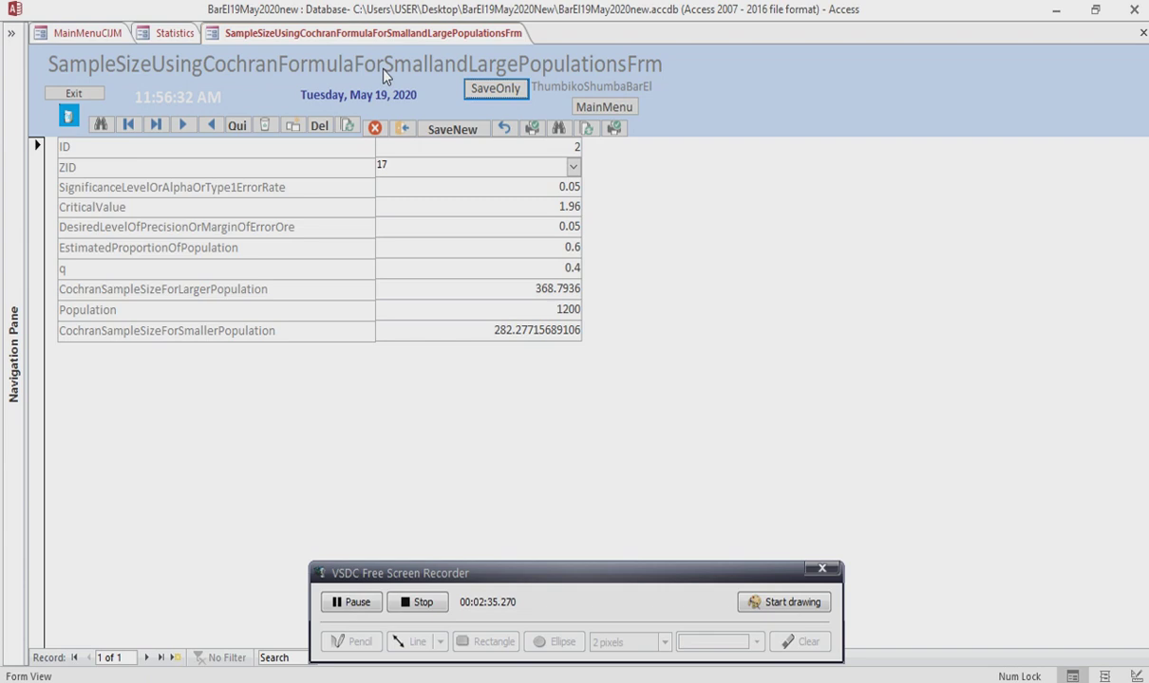
Open the Cochran small-and-large-populations report from Statistics, then return to the Statistics menu.
{"action": "left_click", "coordinate": [177, 34]}
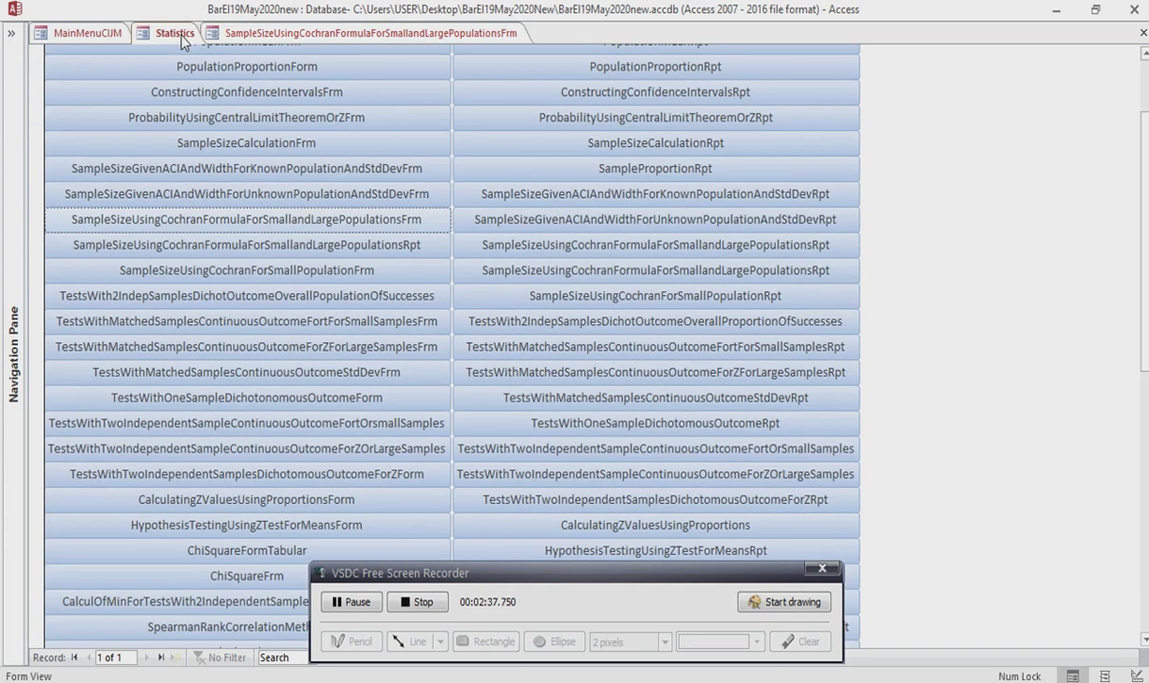
{"action": "left_click", "coordinate": [276, 249]}
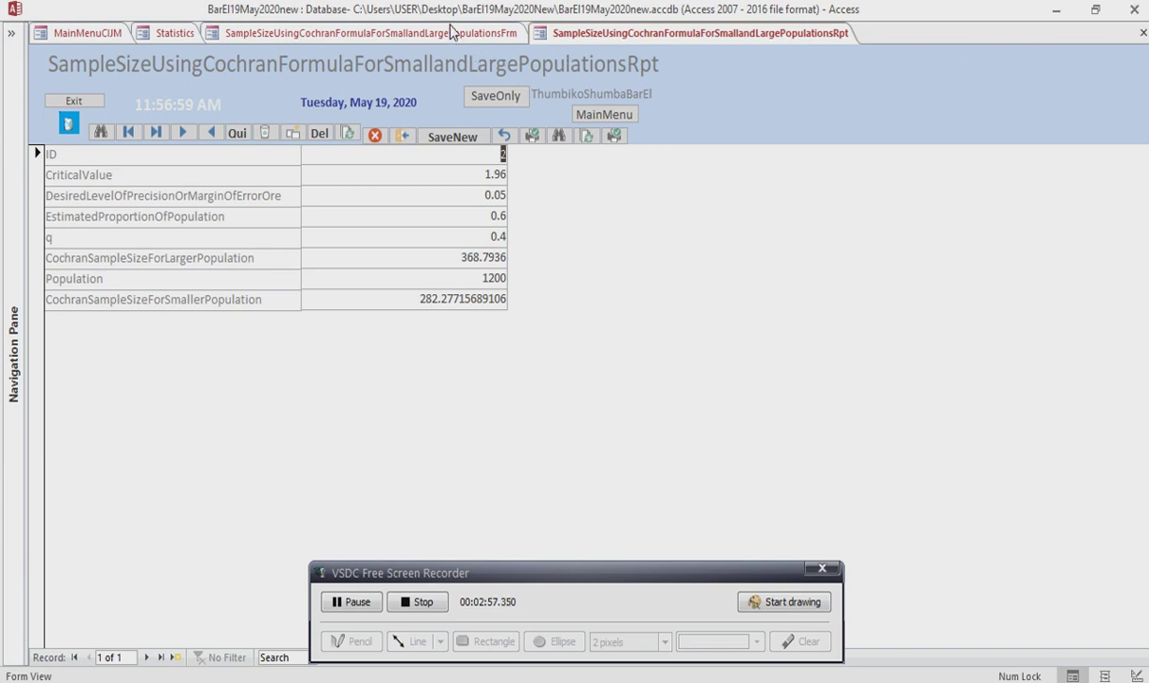
{"action": "left_click", "coordinate": [175, 36]}
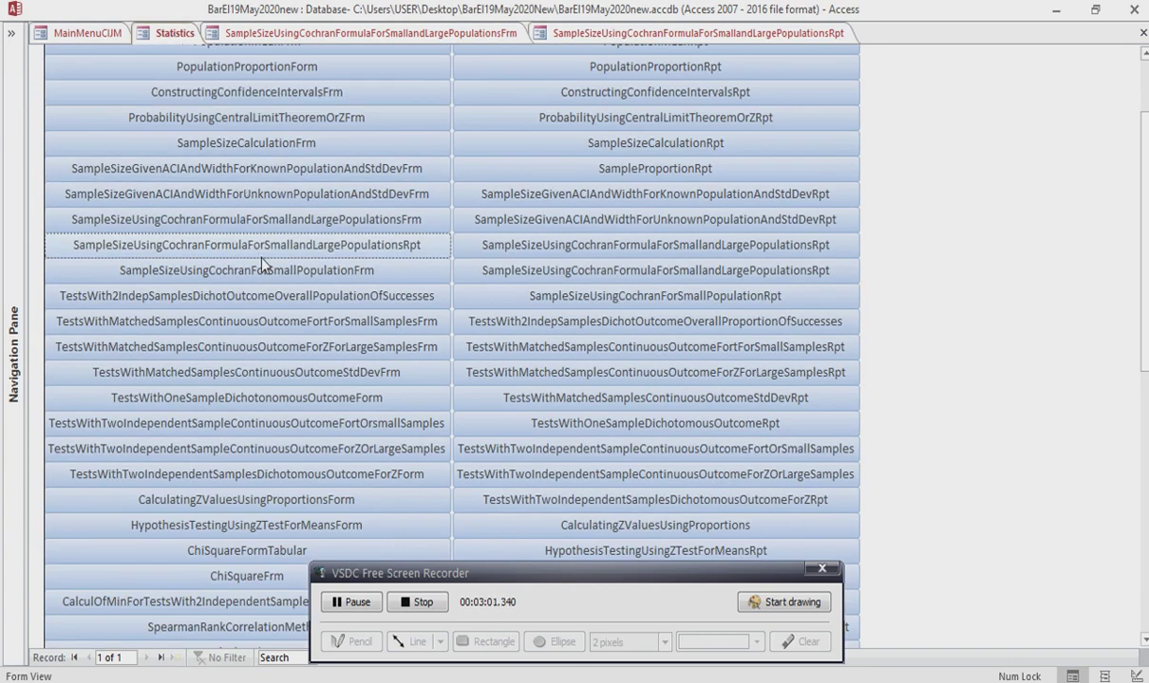
Open the small-population Cochran form and enter 368.7936 as the larger-population sample size.
{"action": "left_click", "coordinate": [261, 272]}
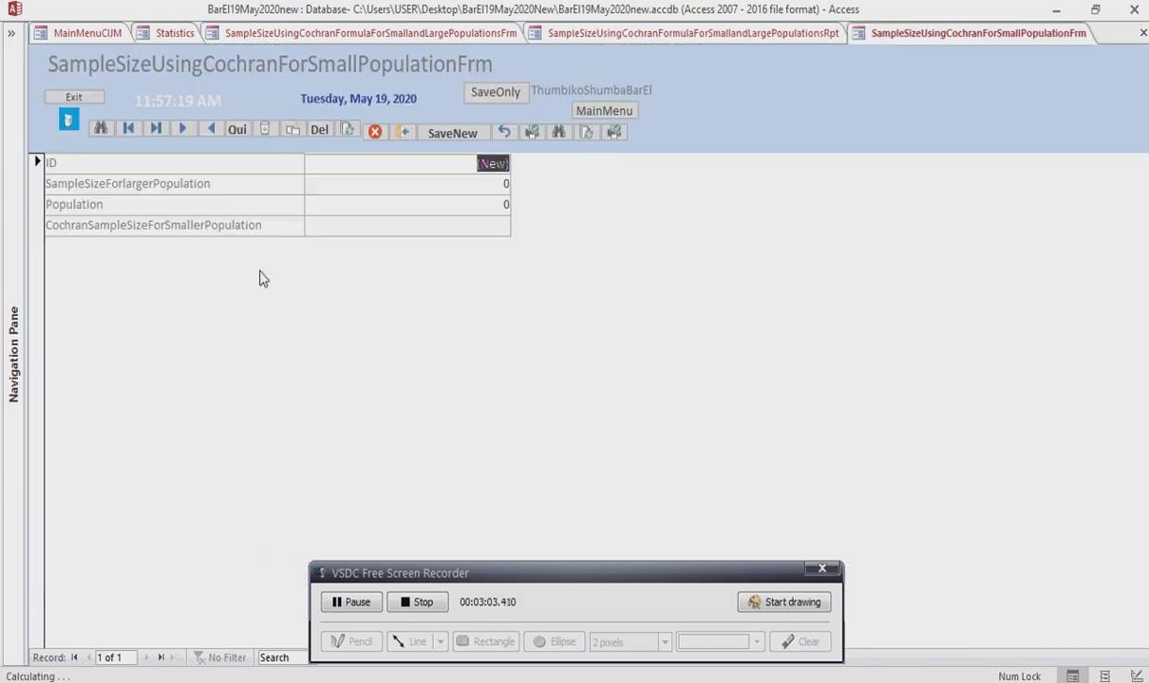
{"action": "left_click", "coordinate": [421, 190]}
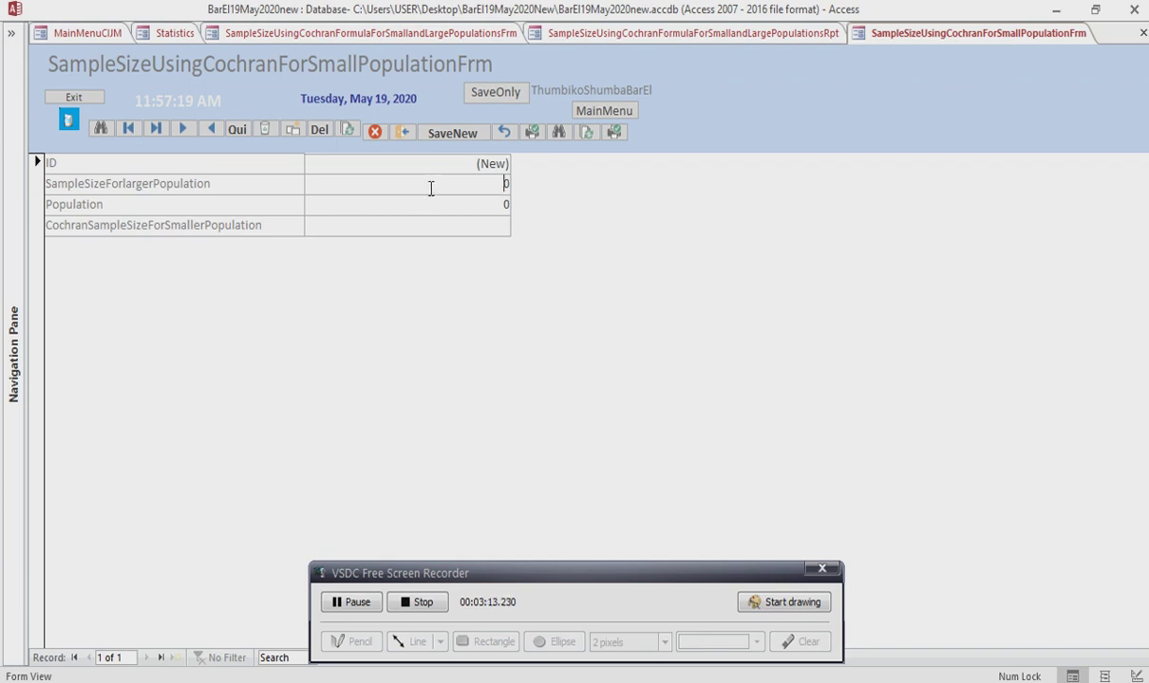
{"action": "type", "text": "368"}
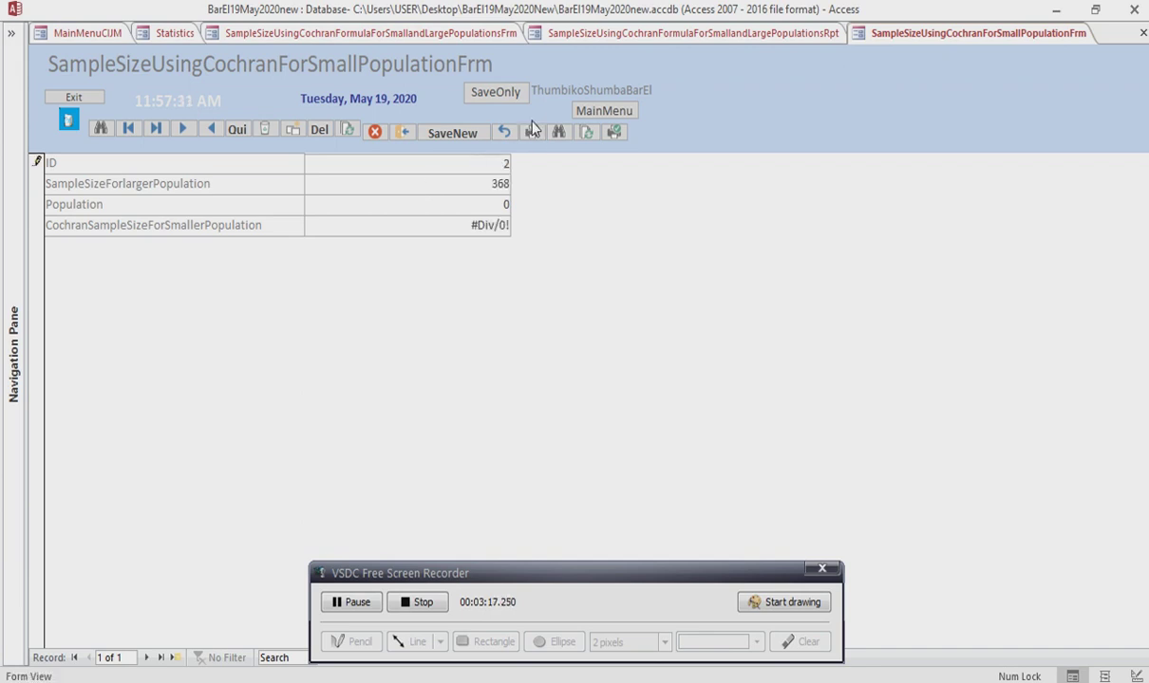
{"action": "left_click", "coordinate": [465, 33]}
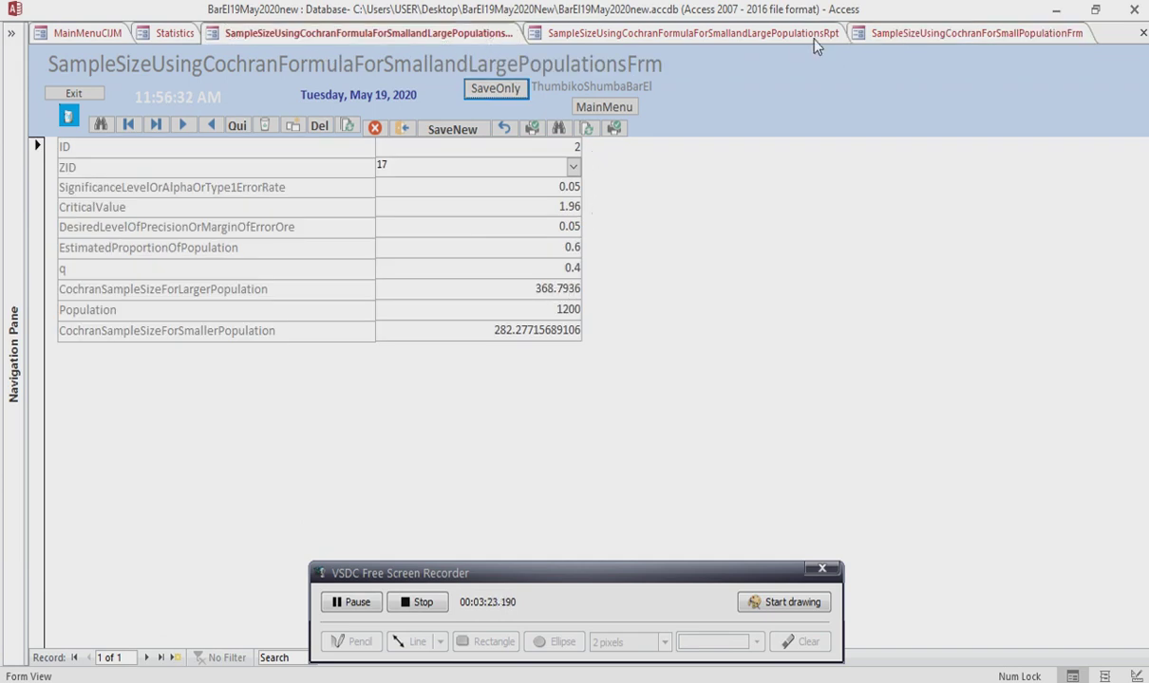
{"action": "left_click", "coordinate": [883, 36]}
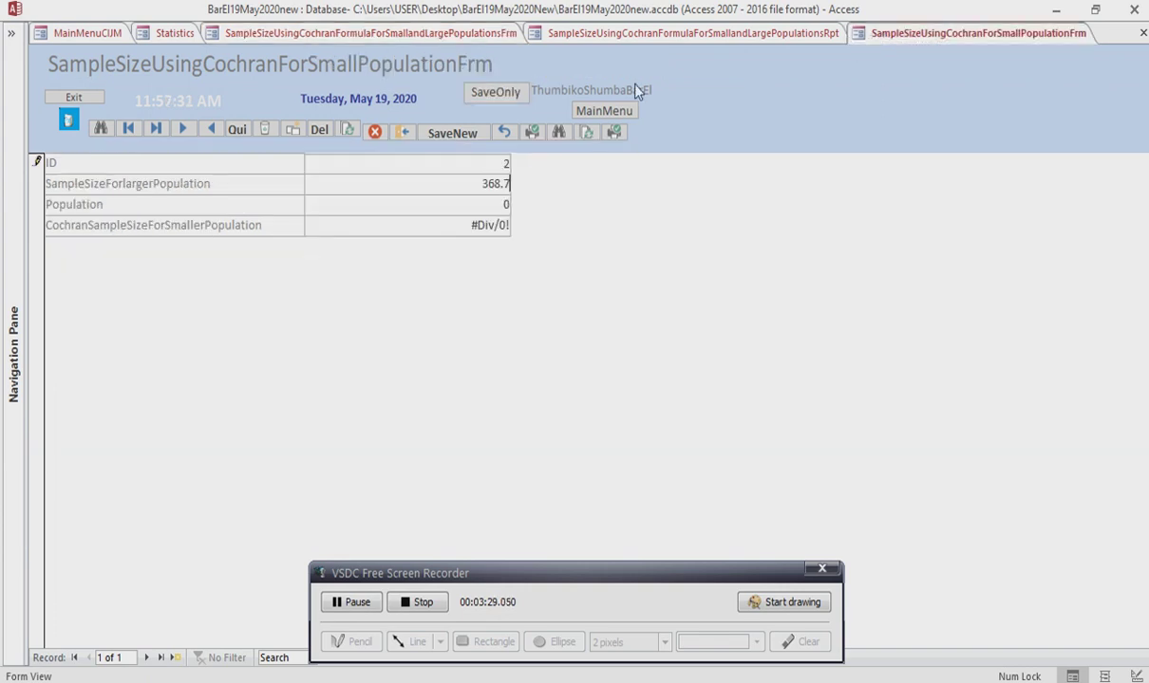
{"action": "type", "text": "36"}
Enter population 1200 so the form computes sample size 282.27715689106.
{"action": "left_click", "coordinate": [482, 206]}
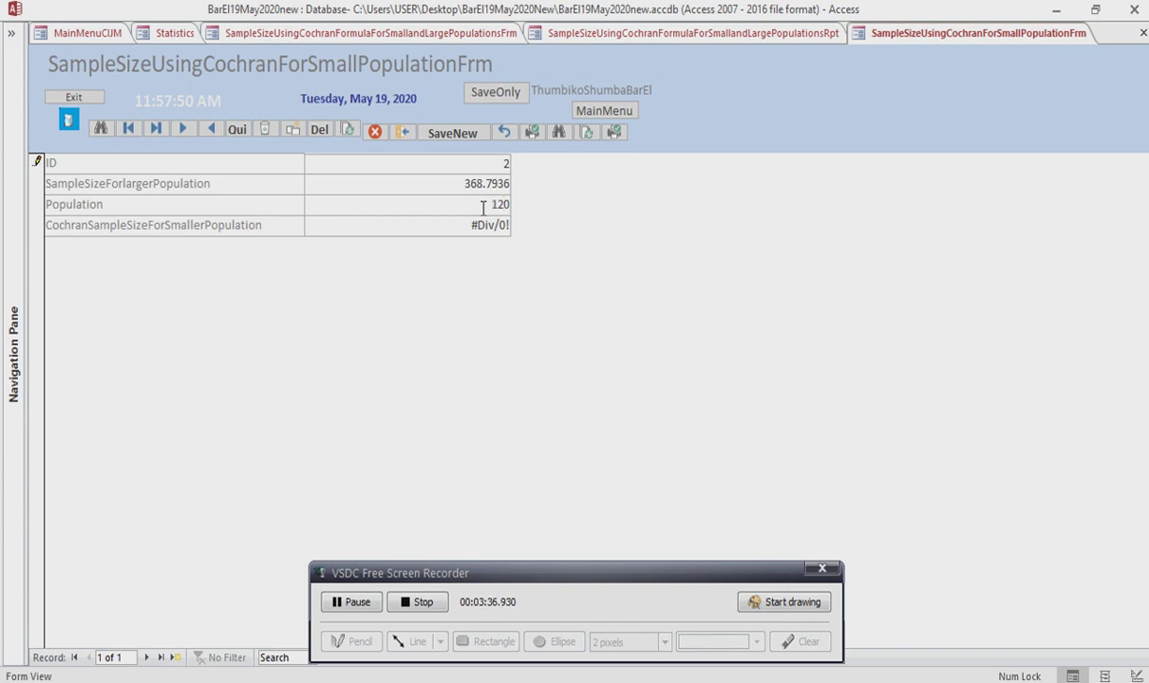
{"action": "type", "text": "0"}
{"action": "left_click", "coordinate": [432, 228]}
{"action": "left_click", "coordinate": [398, 209]}
After checking the open tabs, save the small-population record holding 368.7936, 1200 and 282.27715689106.
{"action": "left_click", "coordinate": [605, 38]}
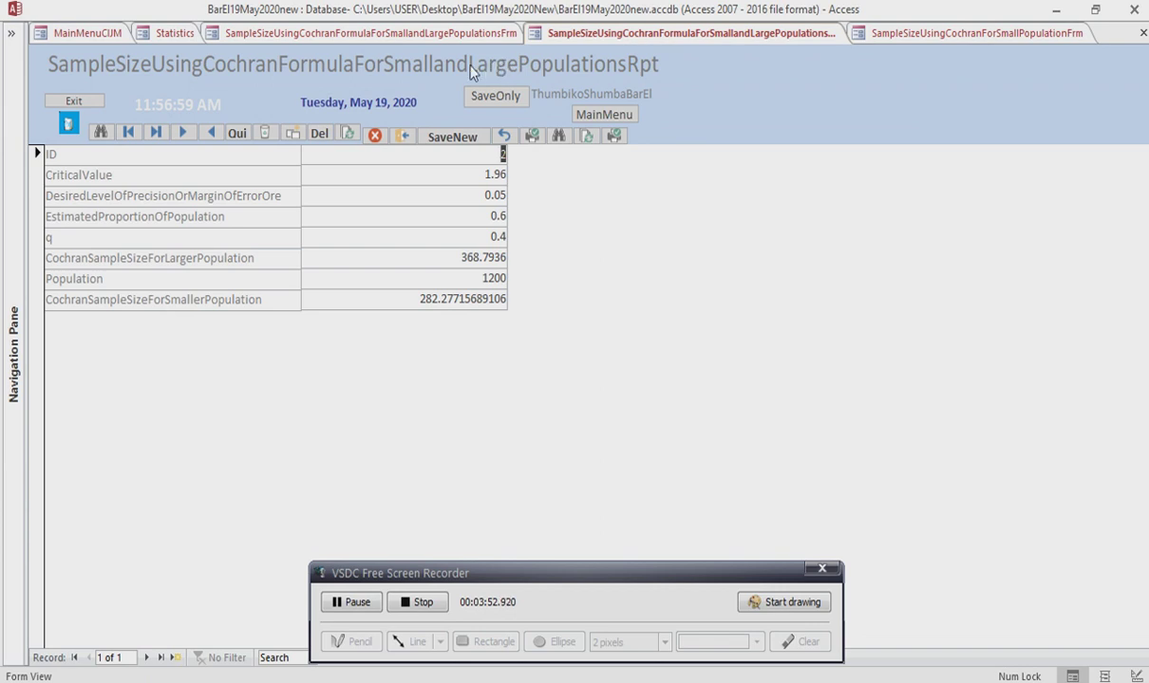
{"action": "left_click", "coordinate": [427, 36]}
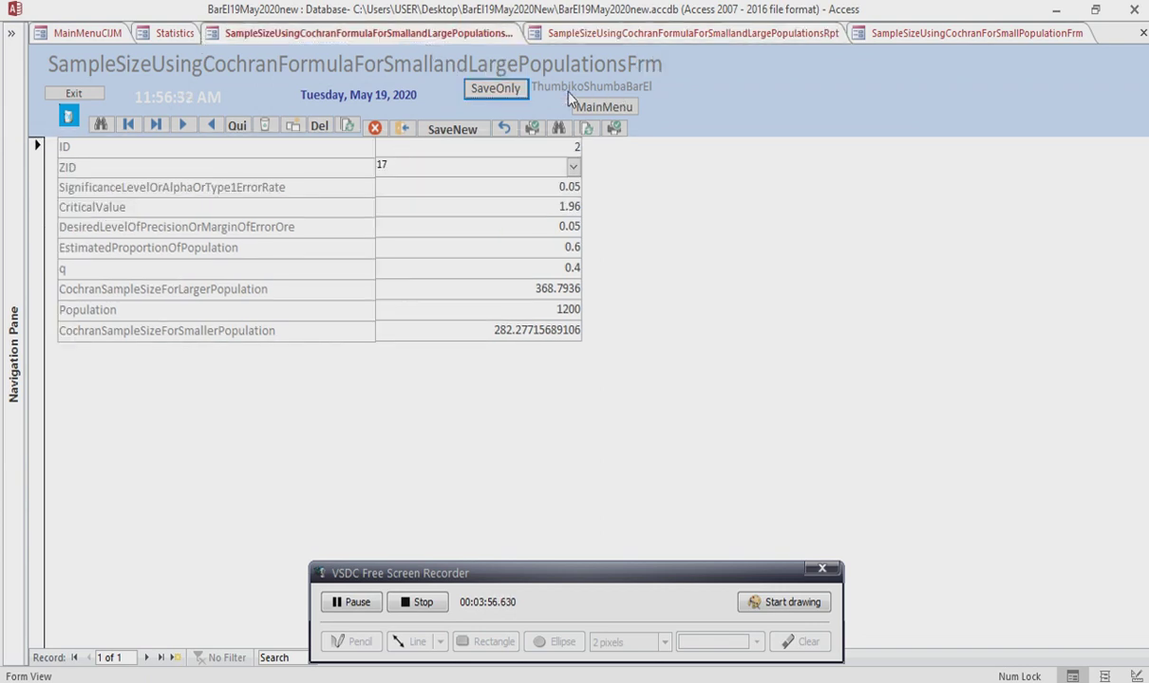
{"action": "left_click", "coordinate": [583, 33]}
{"action": "left_click", "coordinate": [497, 96]}
{"action": "left_click", "coordinate": [938, 36]}
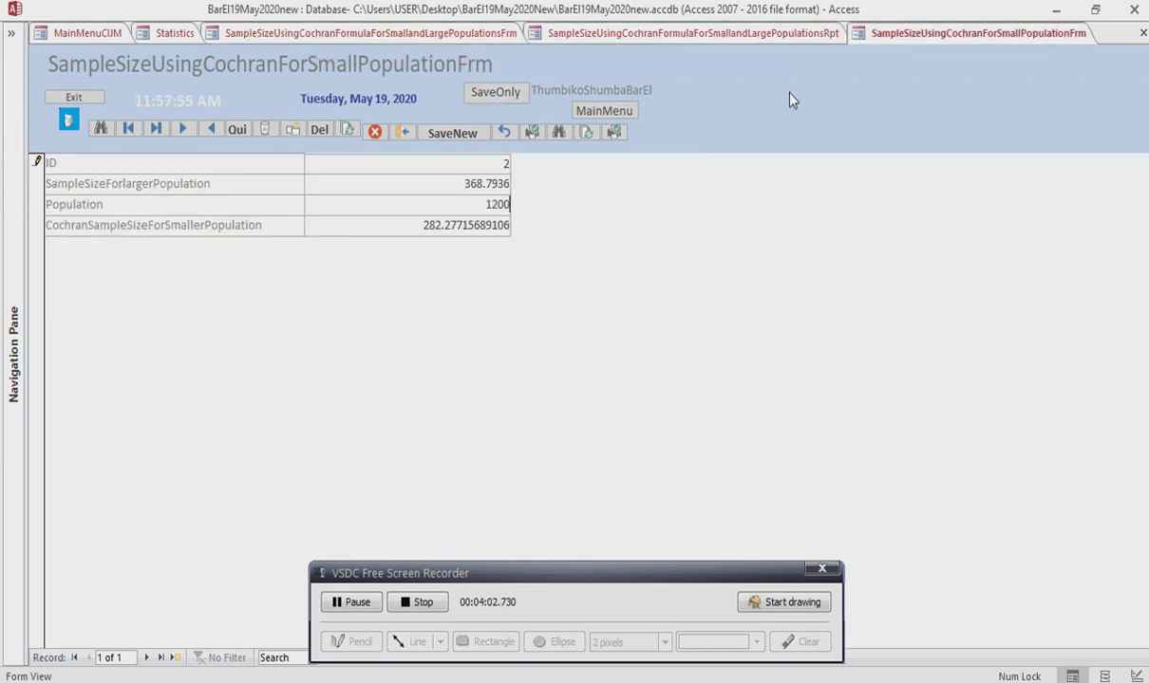
{"action": "left_click", "coordinate": [501, 97]}
Reopen the Cochran small-and-large-populations report from the Statistics menu and return to Statistics.
{"action": "left_click", "coordinate": [164, 34]}
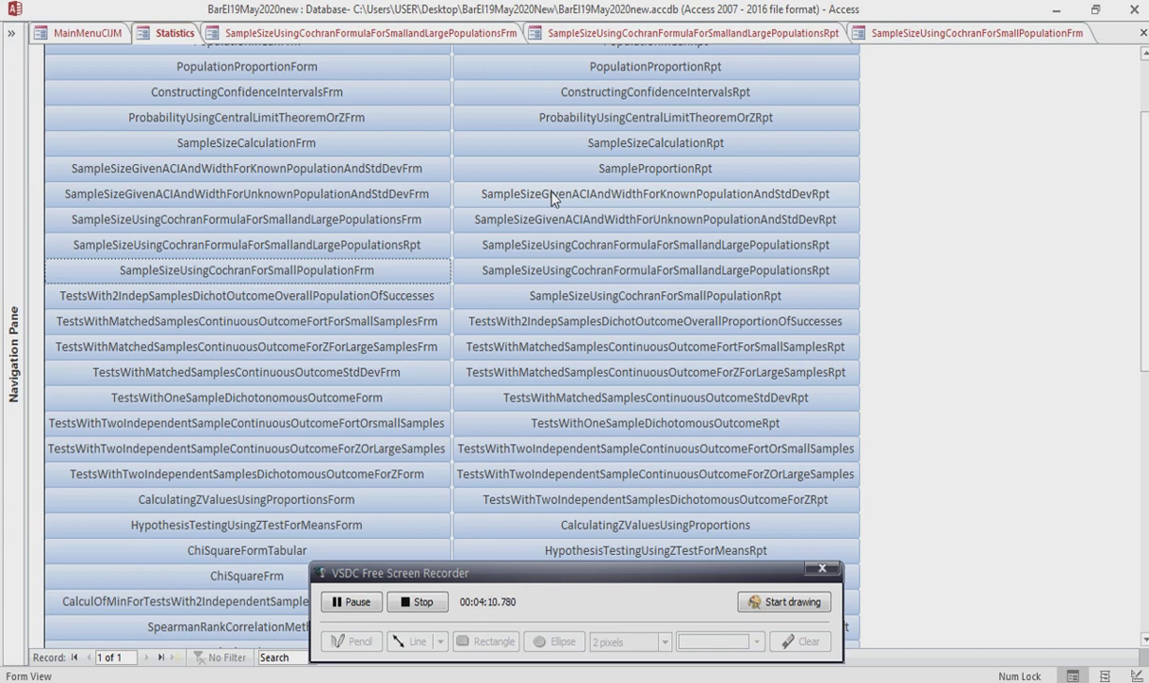
{"action": "left_click", "coordinate": [550, 247]}
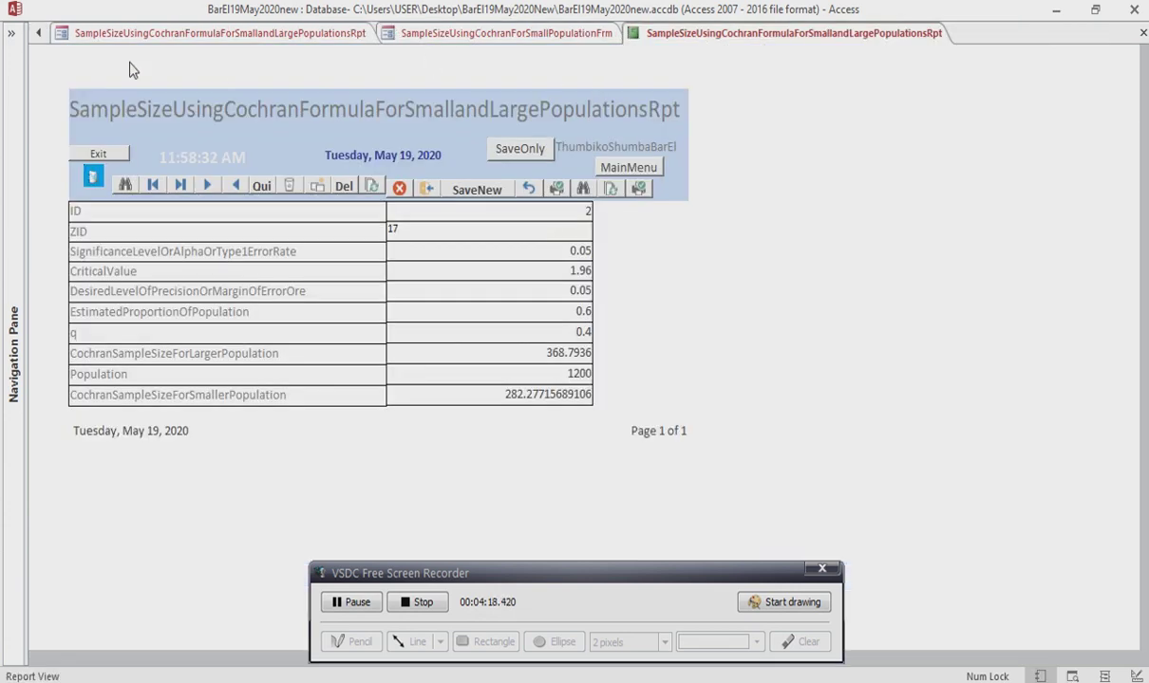
{"action": "left_click", "coordinate": [41, 35]}
{"action": "left_click", "coordinate": [41, 35]}
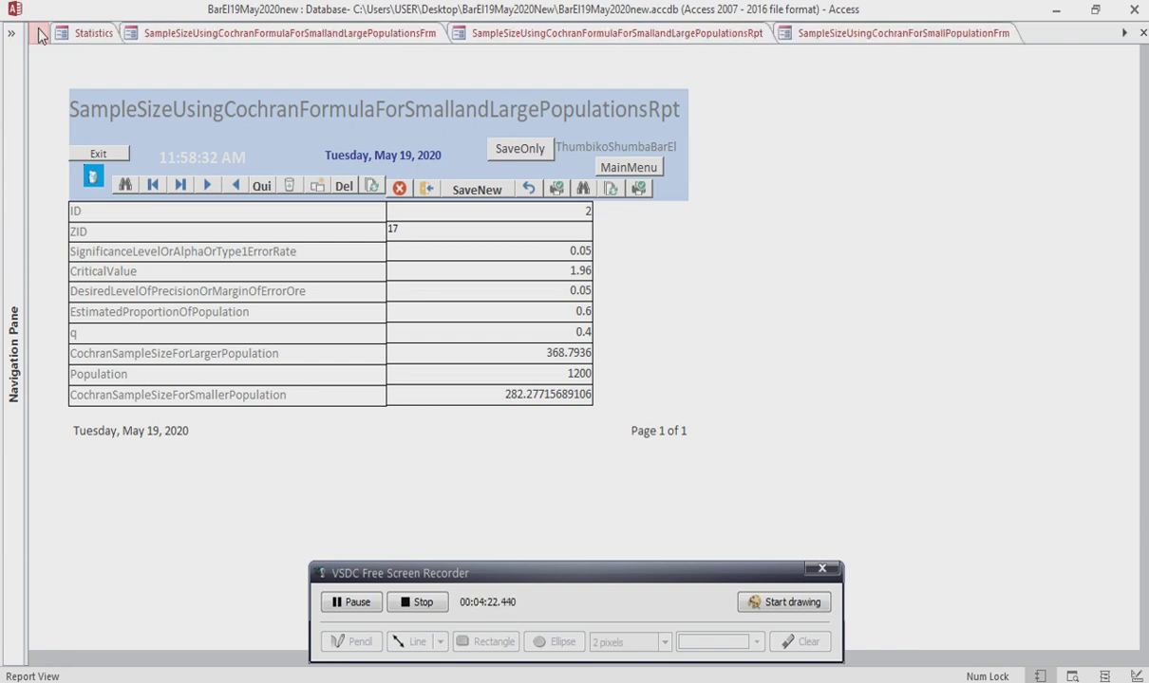
{"action": "left_click", "coordinate": [80, 35]}
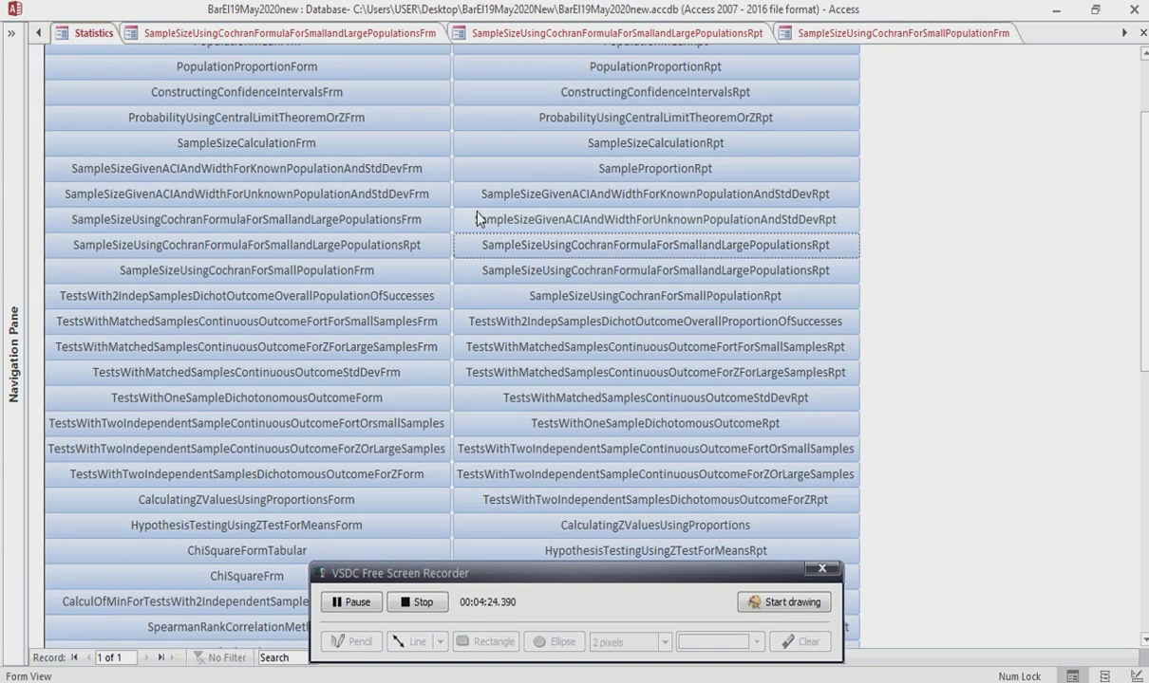
Open the Cochran small-population report showing 368.7936, population 1200 and 282.27715689106.
{"action": "left_click", "coordinate": [530, 272]}
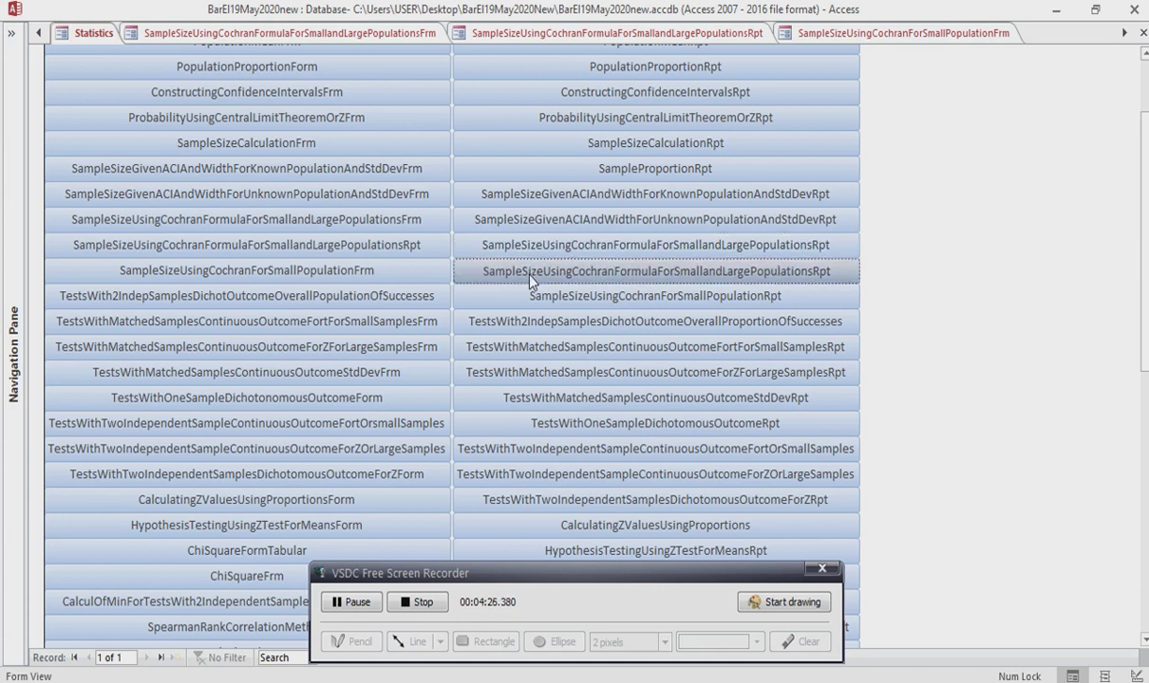
{"action": "left_click", "coordinate": [40, 33]}
{"action": "left_click", "coordinate": [40, 33]}
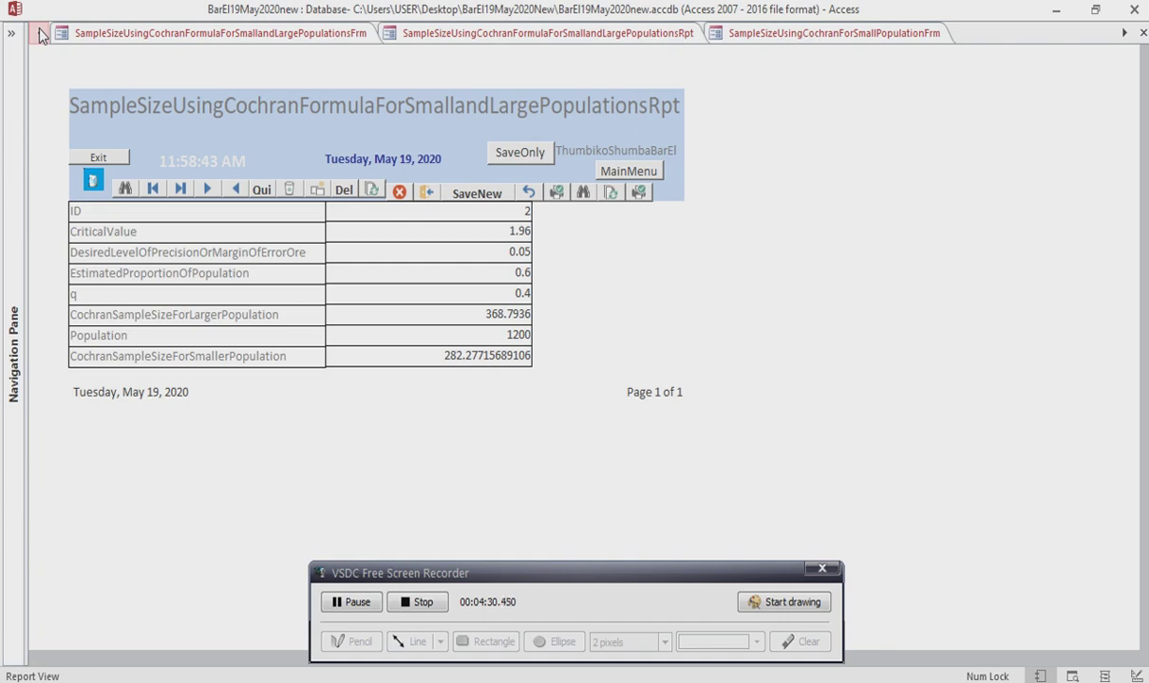
{"action": "left_click", "coordinate": [40, 33]}
{"action": "left_click", "coordinate": [91, 36]}
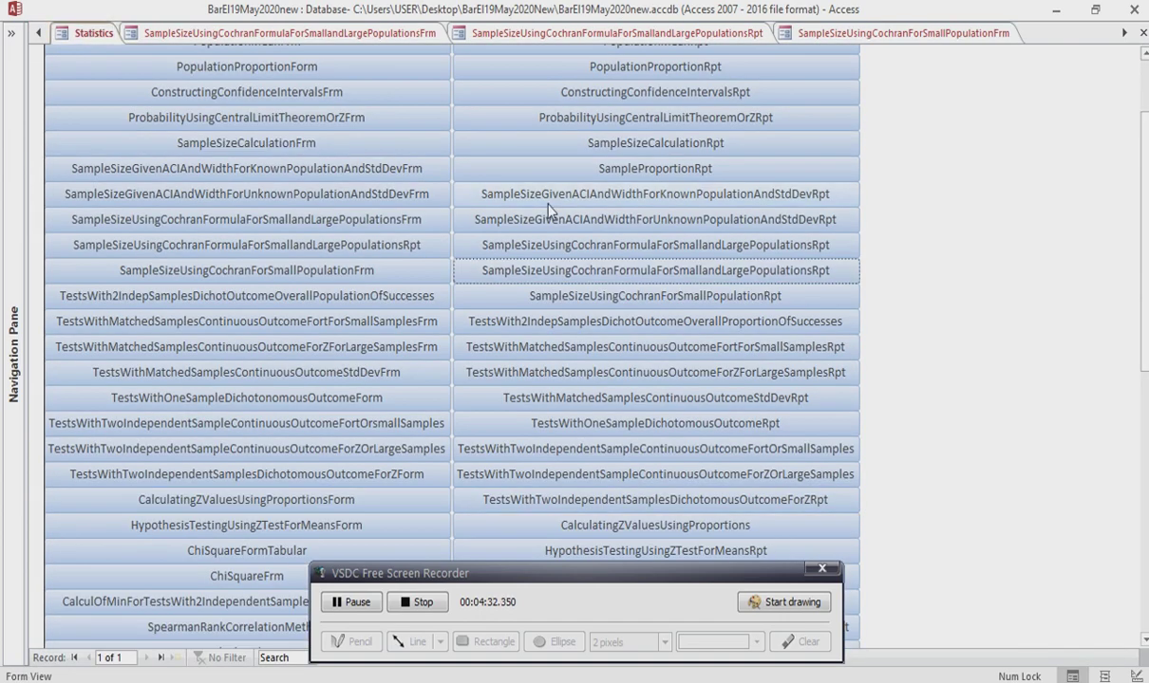
{"action": "left_click", "coordinate": [573, 290]}
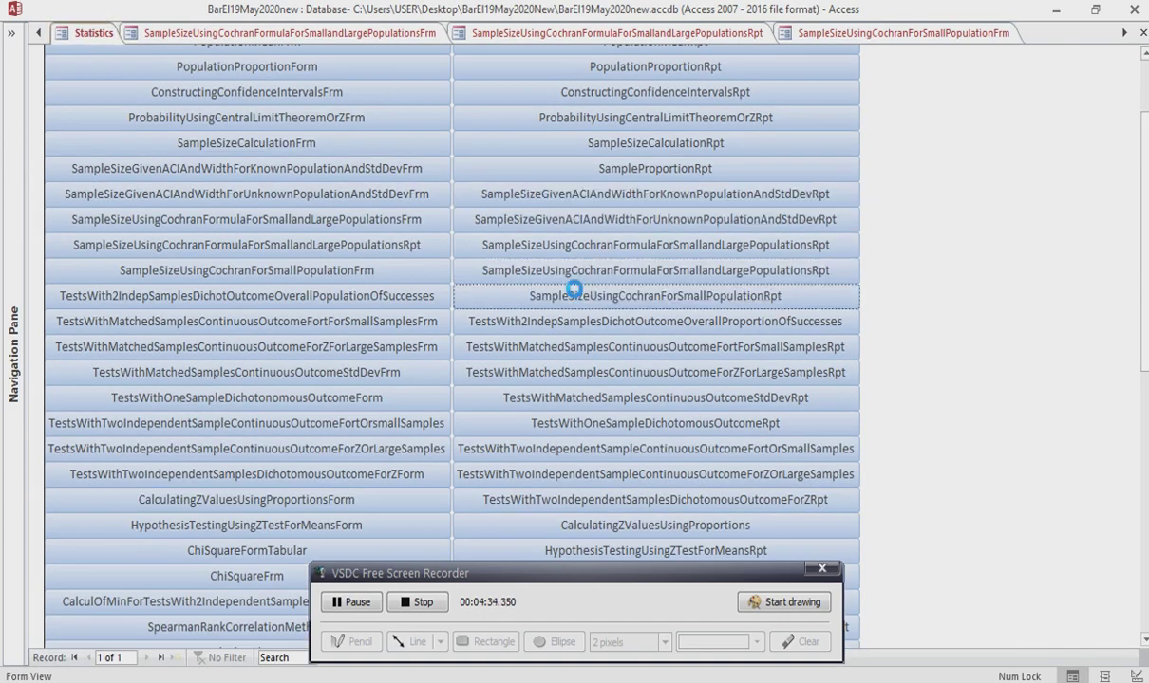